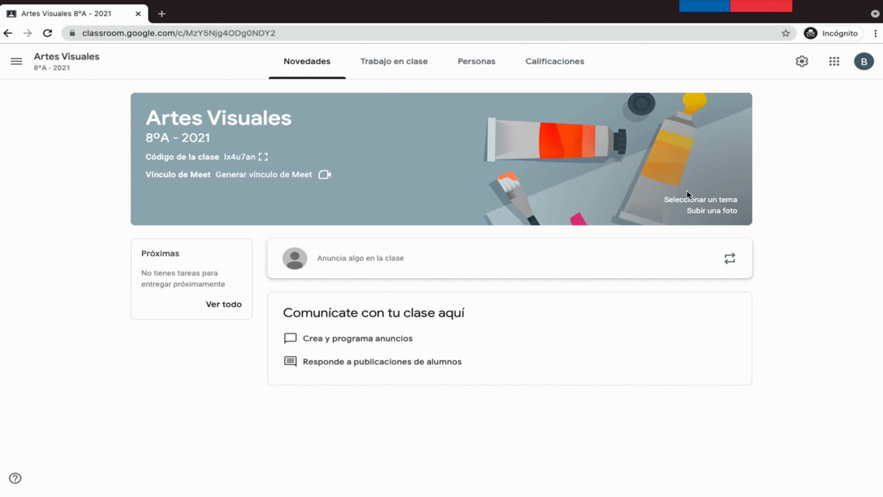
Change the class theme to the green image with books from the gallery's General category
click(703, 199)
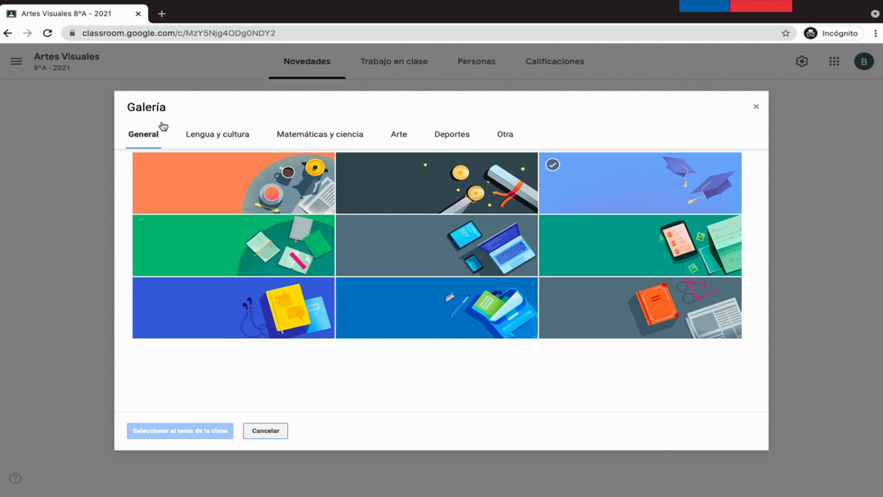
click(405, 136)
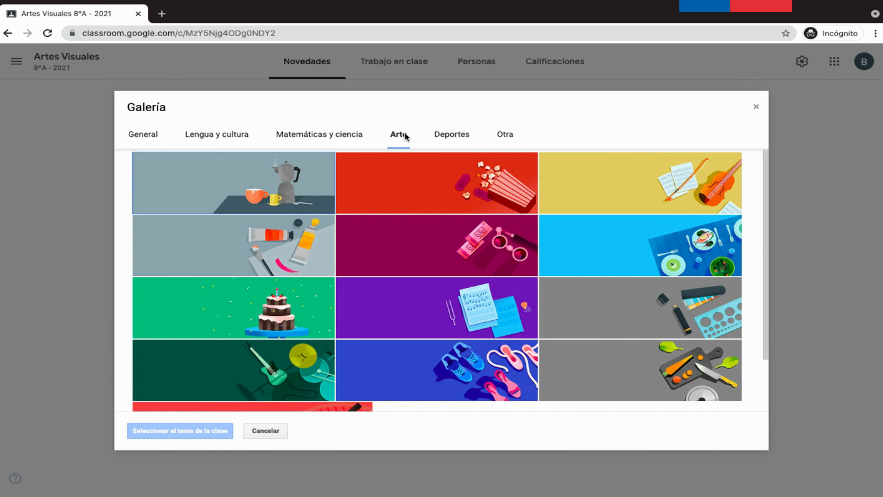
scroll(452, 215, down, 2)
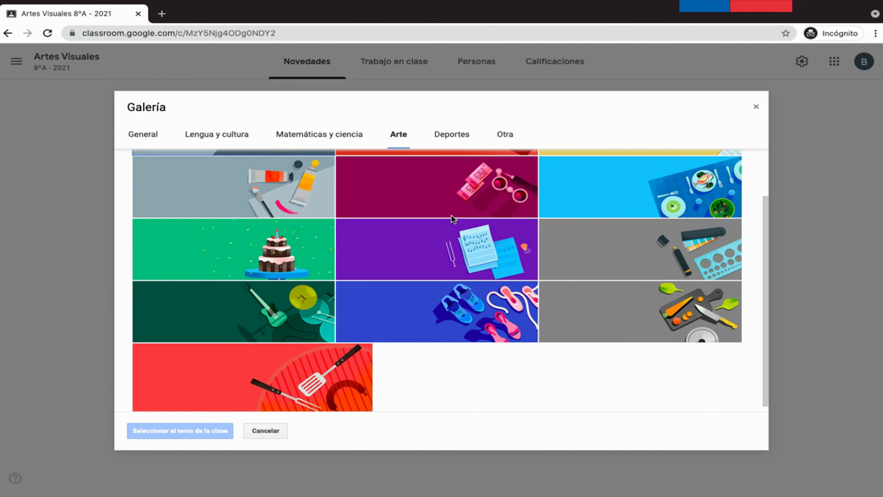
scroll(451, 215, up, 2)
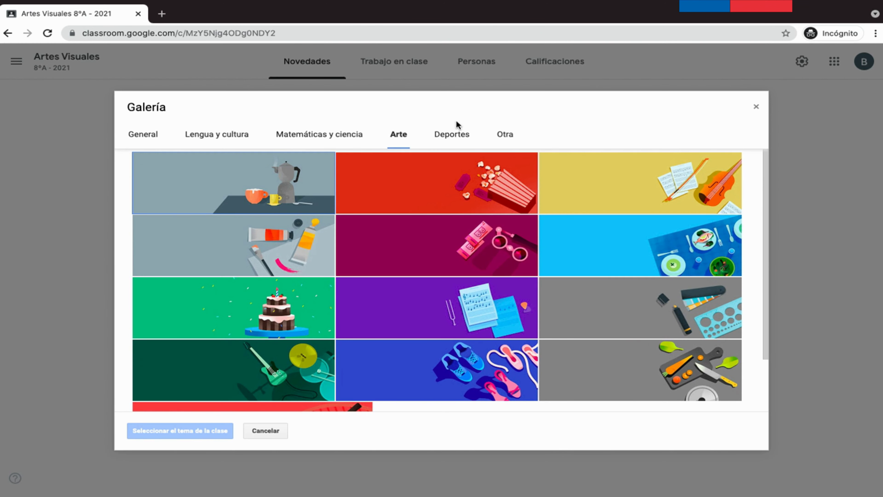
click(160, 135)
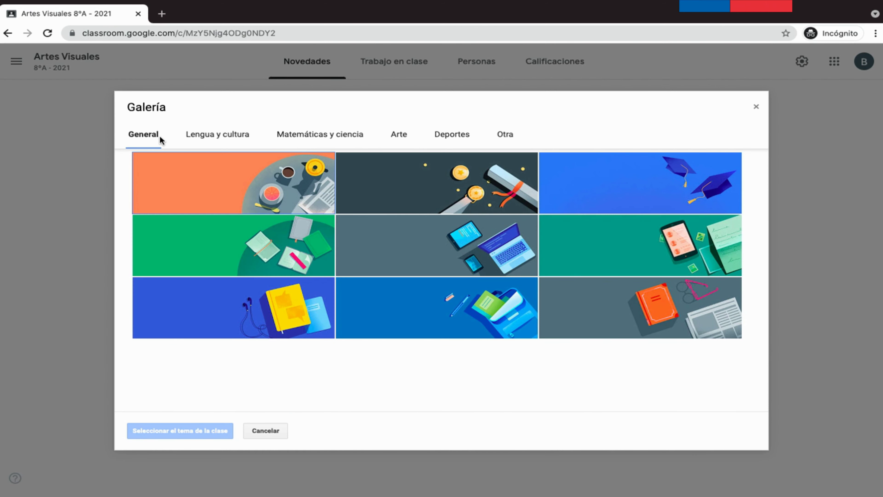
click(242, 246)
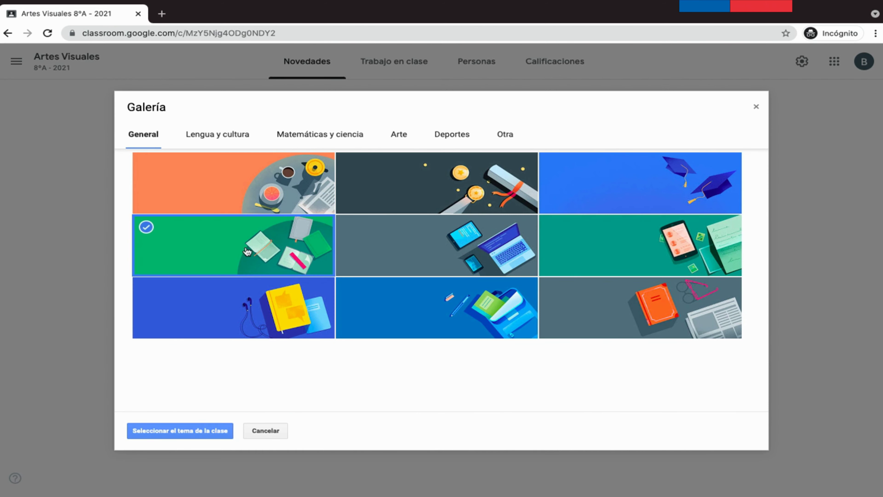
click(199, 431)
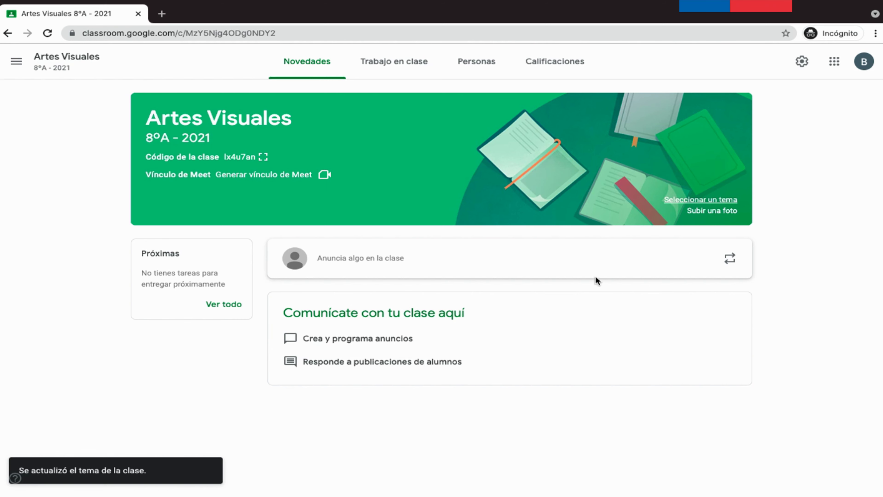
View the photo upload option for the class header and close it without choosing a photo
click(714, 212)
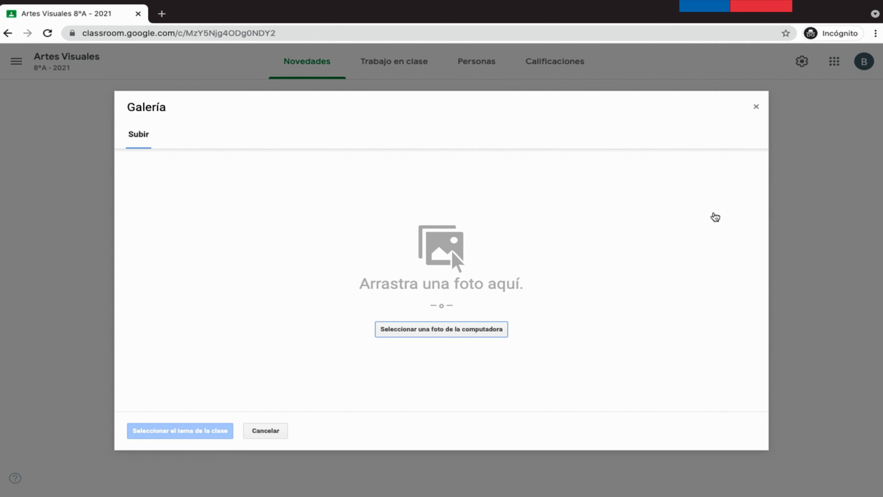
click(757, 107)
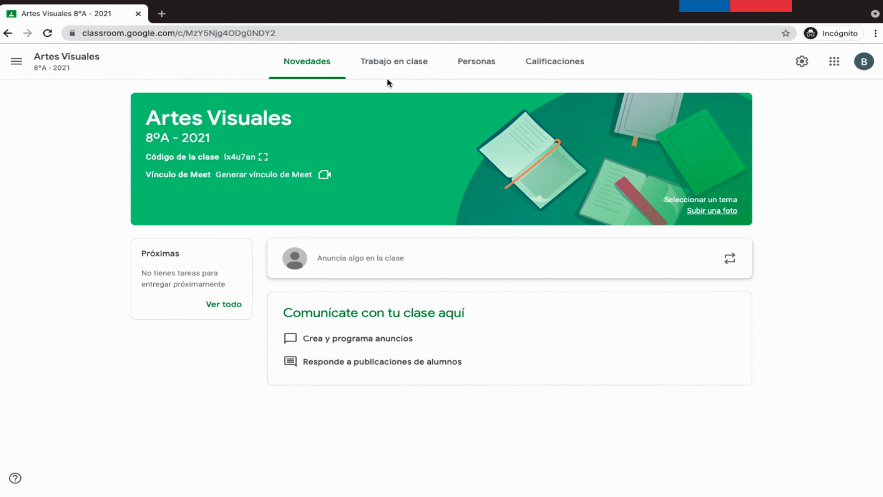
Look through the Trabajo en clase page with its creation options, plus Personas and Calificaciones, and return to Novedades
click(403, 63)
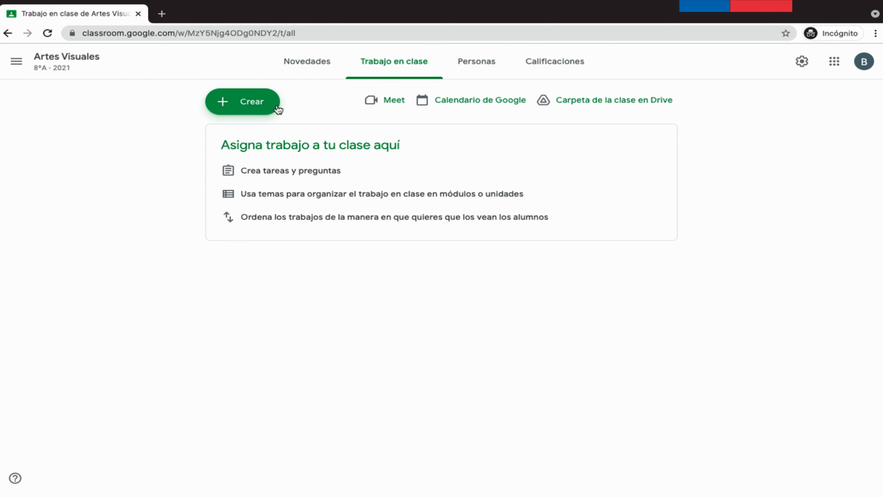
click(263, 111)
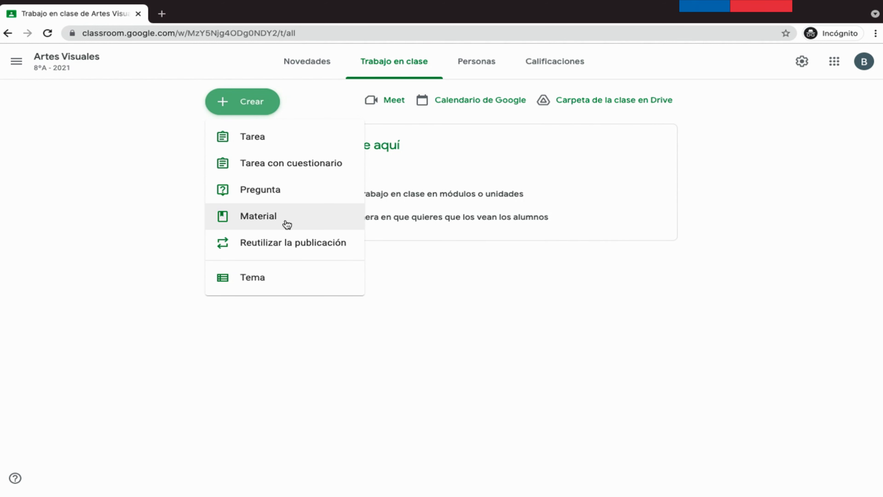
click(396, 121)
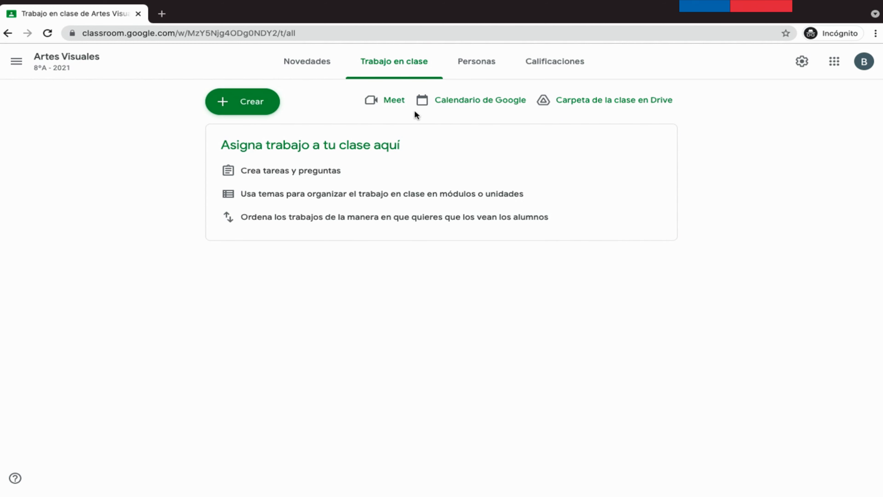
click(482, 69)
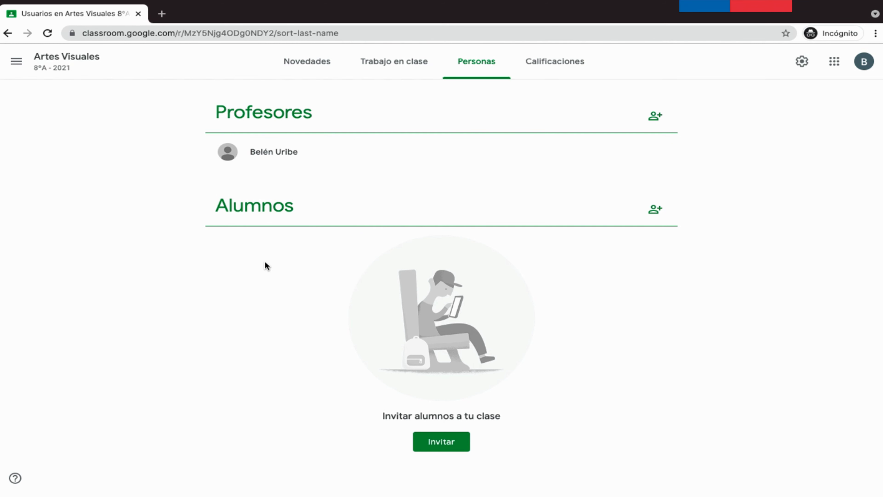
click(565, 71)
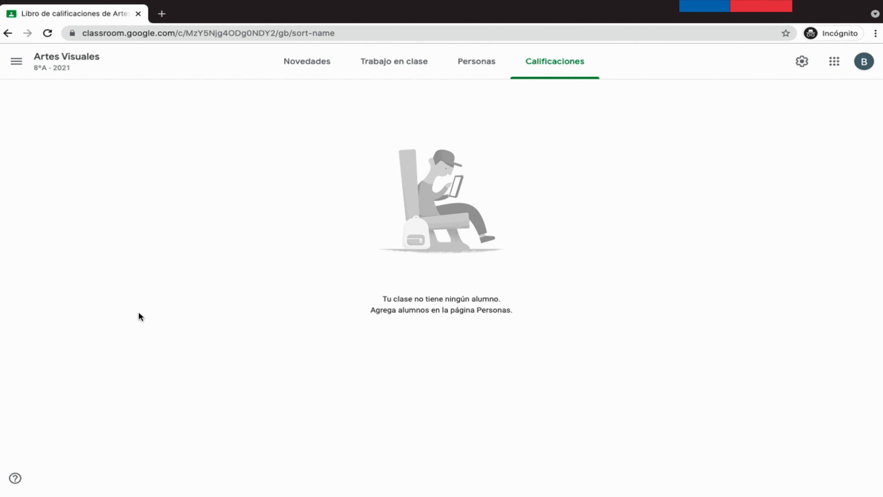
click(311, 66)
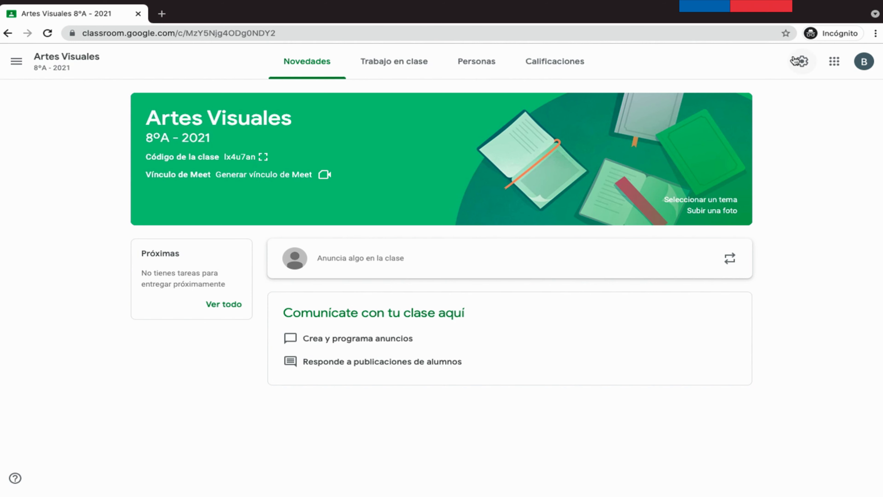
Reset the class invitation code in the General section of the class settings
click(804, 63)
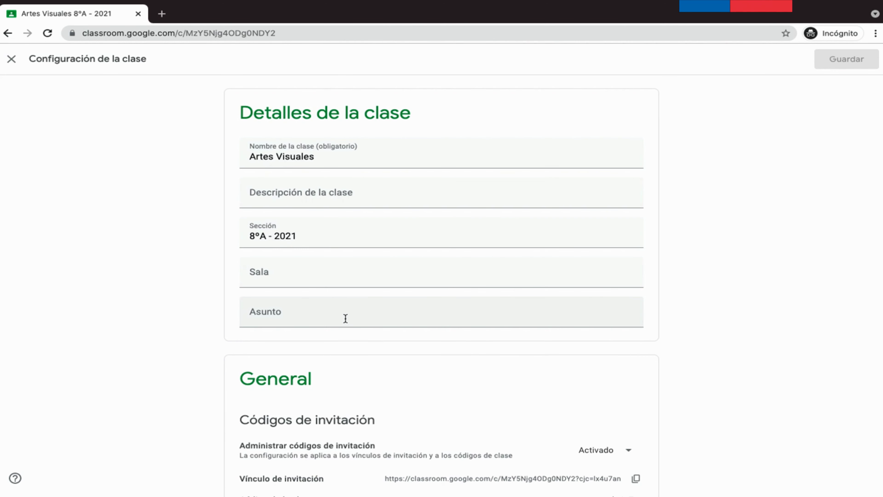
scroll(382, 352, down, 4)
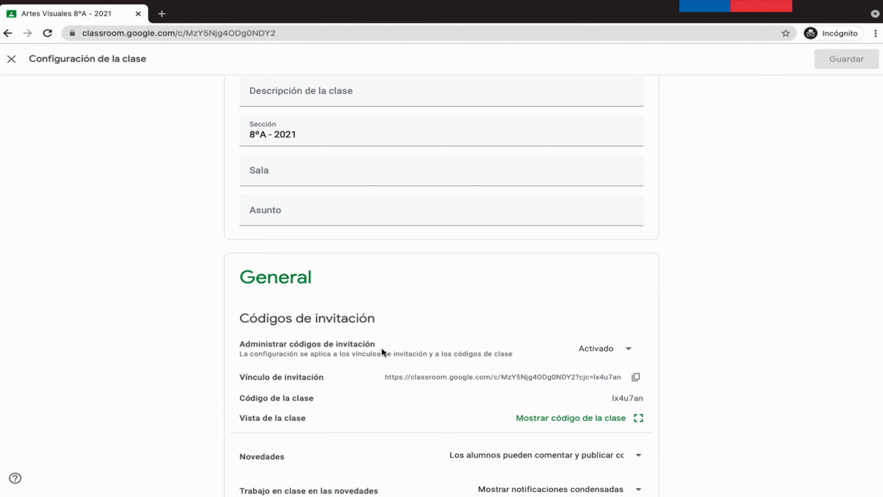
scroll(382, 351, down, 4)
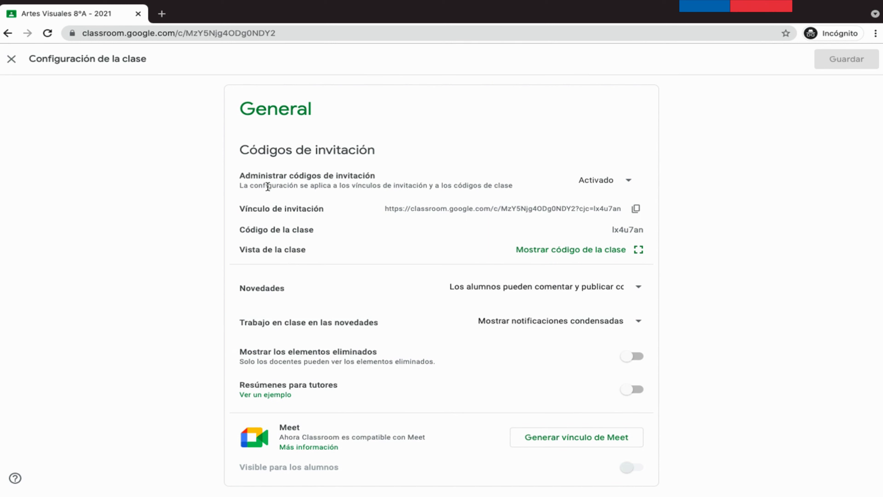
click(592, 185)
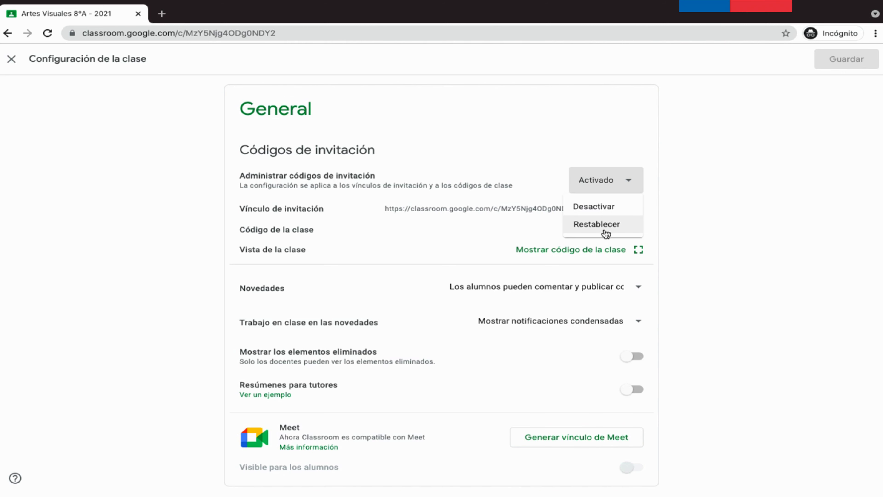
click(635, 225)
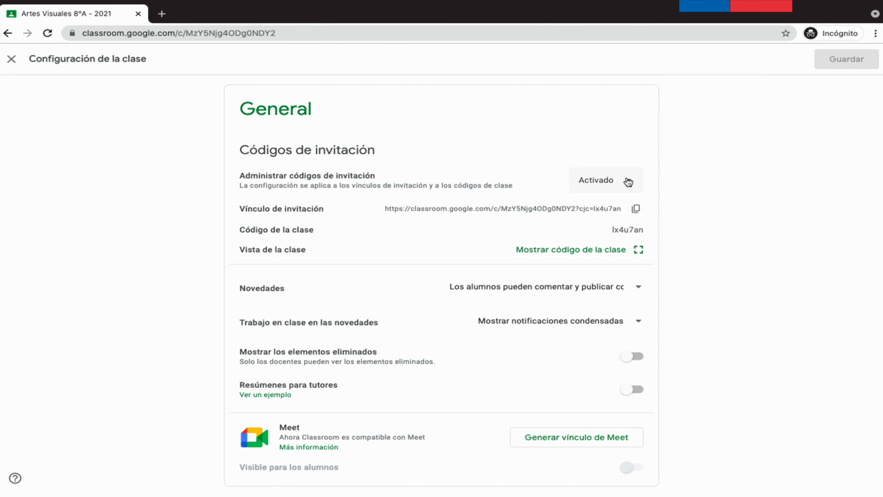
click(595, 185)
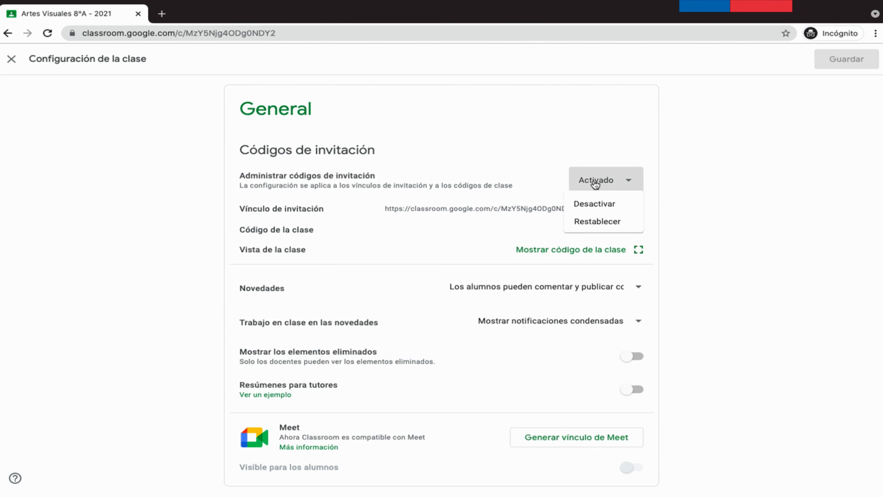
click(595, 225)
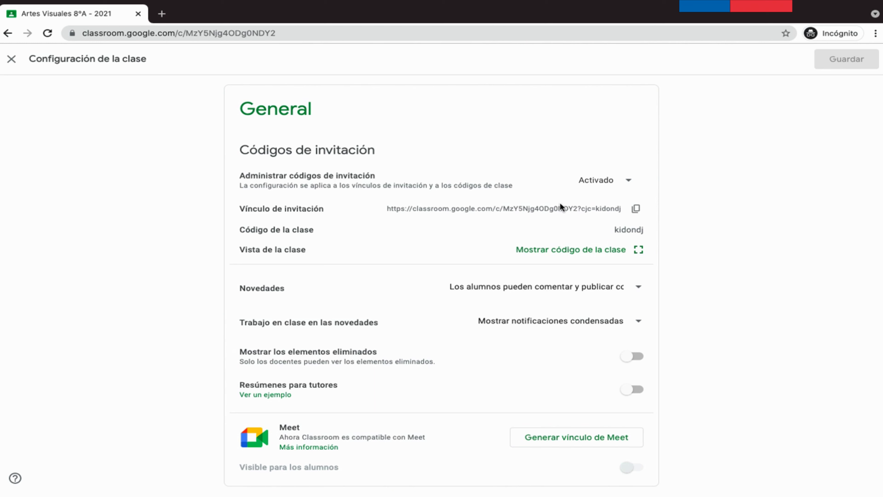
Examine the available choices for student posting in Novedades and for Trabajo en clase notifications in the class settings
scroll(339, 323, down, 3)
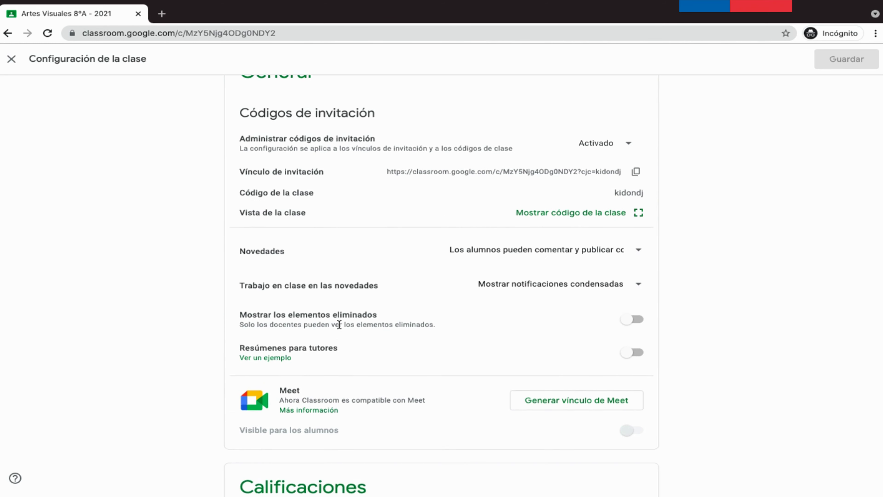
scroll(339, 324, down, 3)
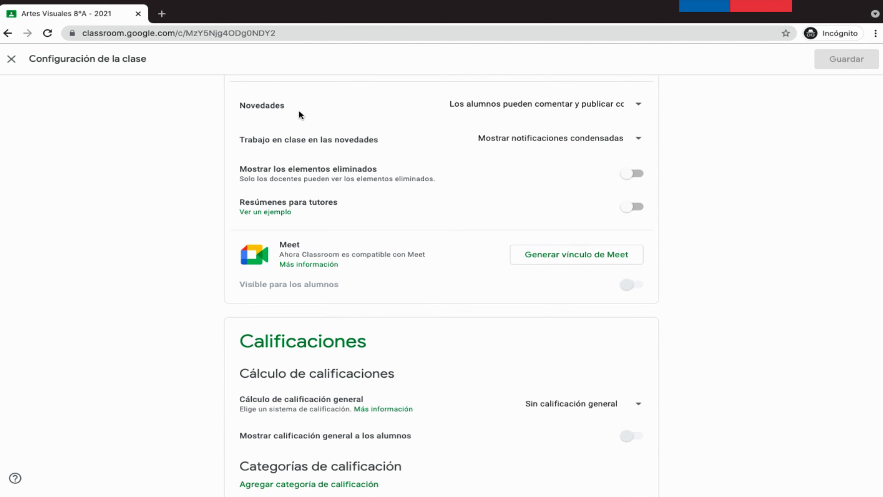
click(608, 112)
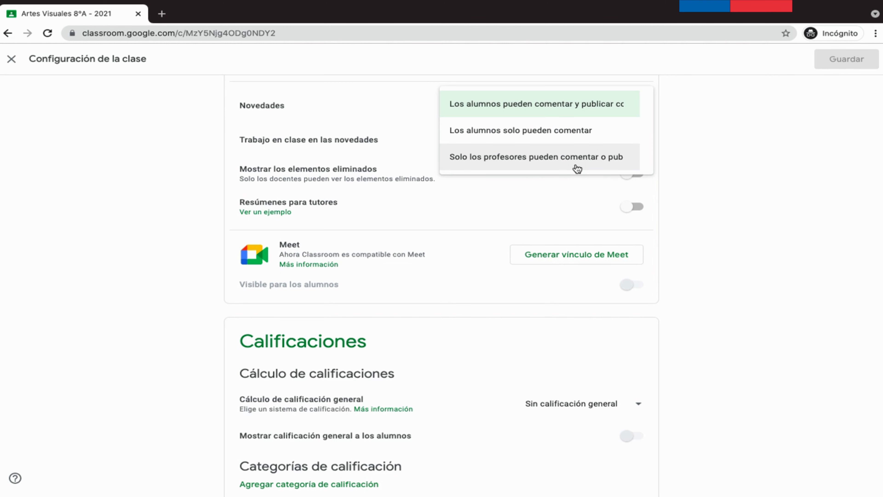
click(370, 150)
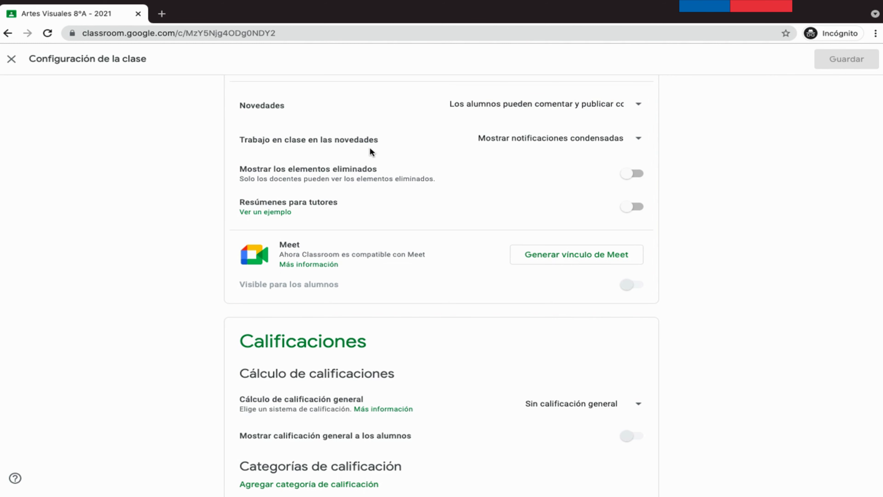
scroll(327, 151, down, 1)
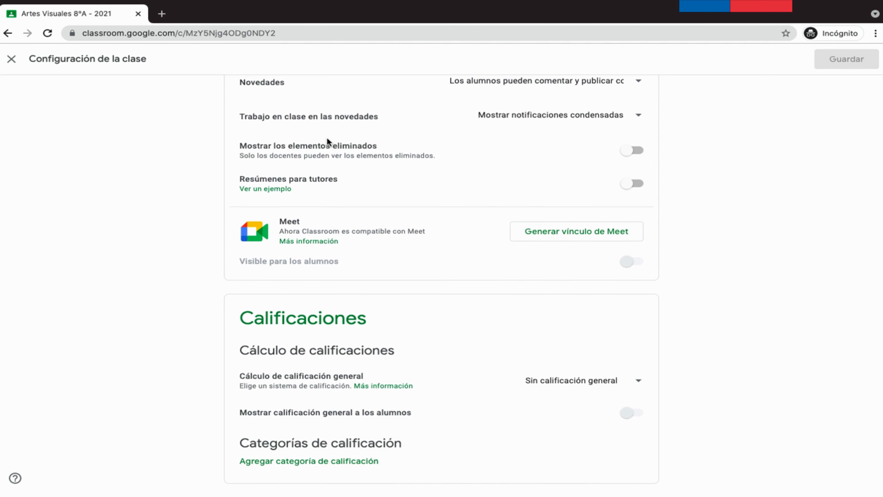
click(529, 116)
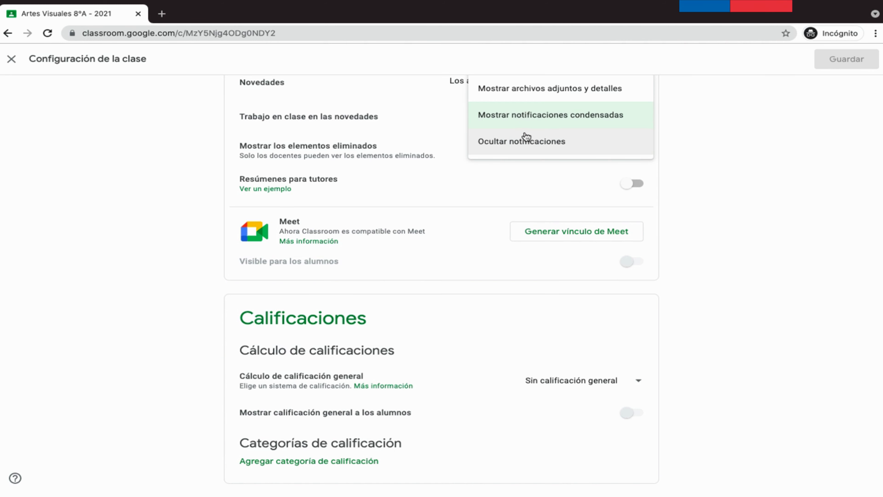
click(502, 123)
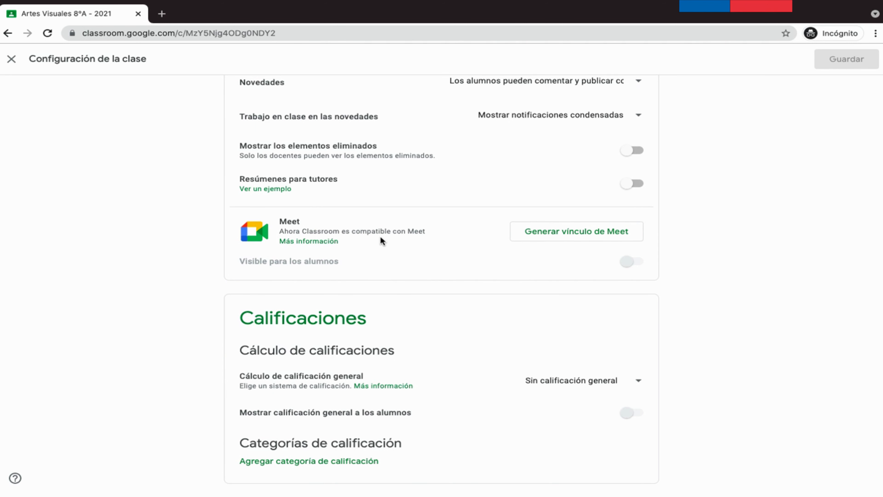
Generate a Meet link for the class, keep it visible to students, and save the class settings
click(573, 234)
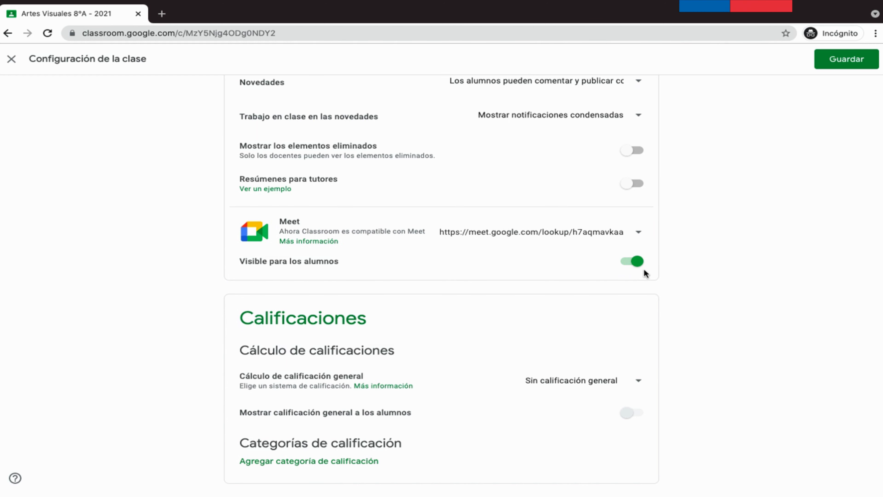
click(625, 265)
click(639, 266)
click(846, 59)
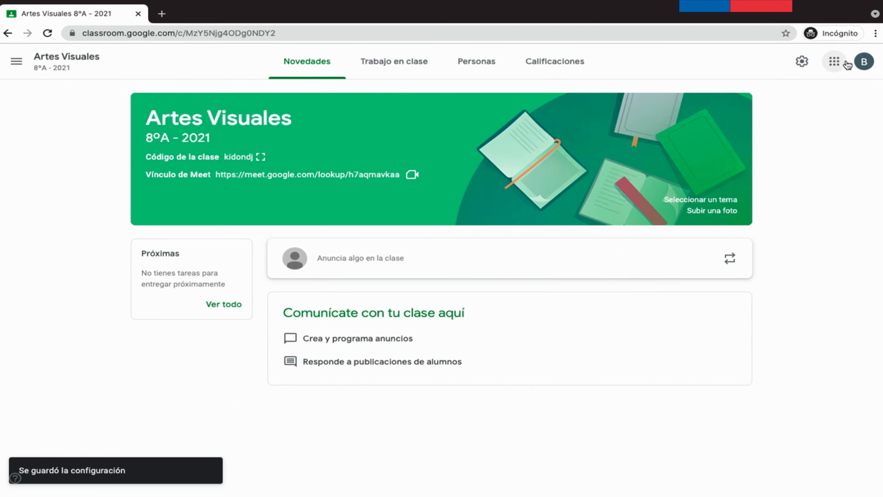